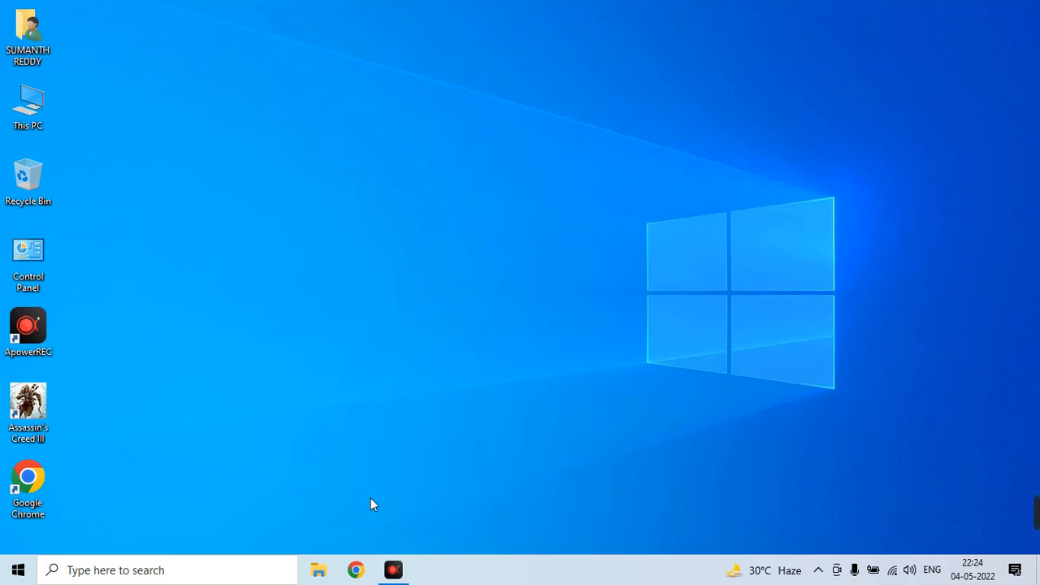
Open the rufus.ie website in Google Chrome.
{"action": "left_click", "coordinate": [357, 572]}
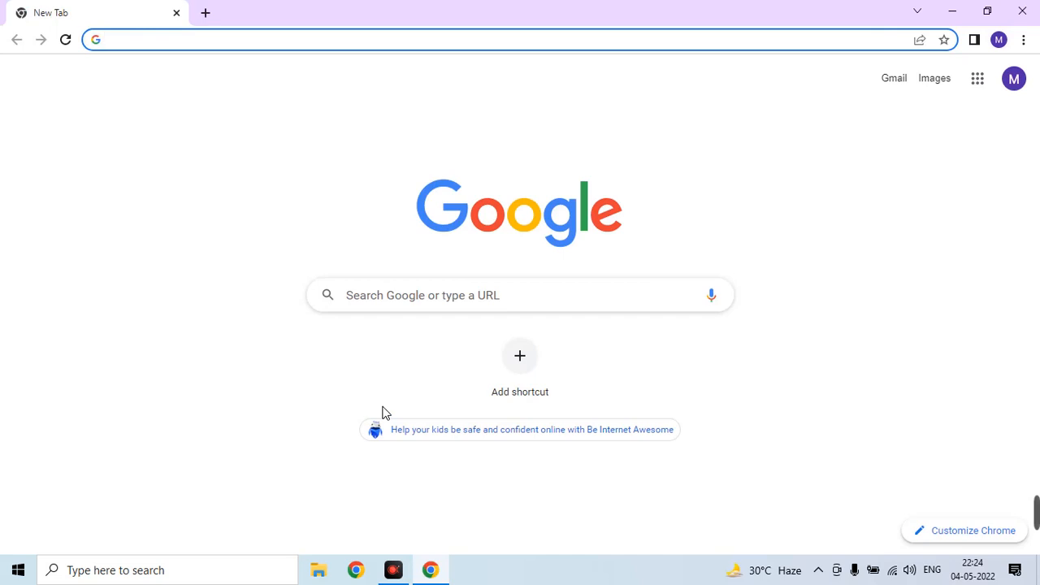
{"action": "type", "text": "ruf"}
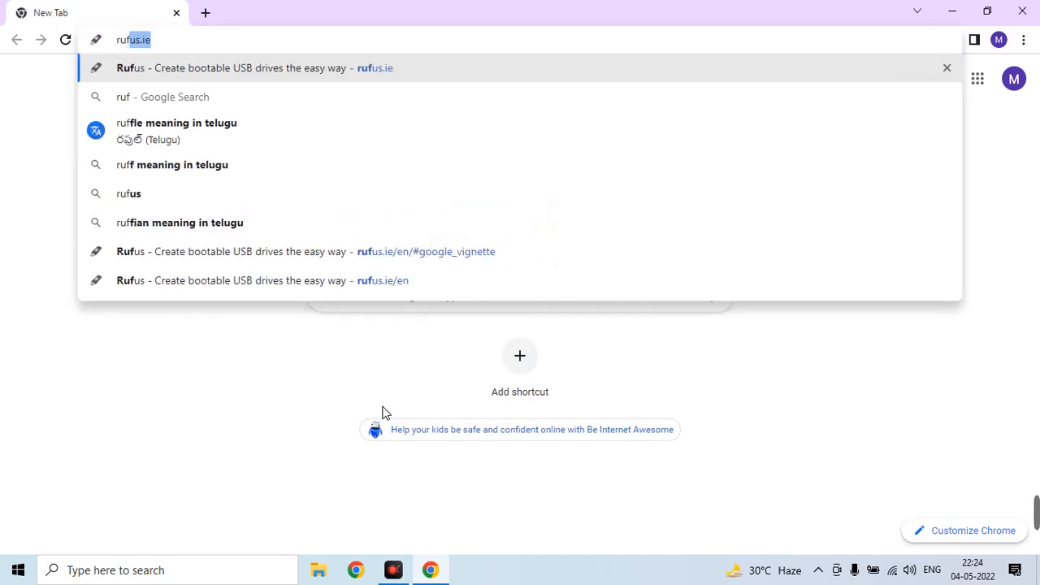
{"action": "type", "text": "us"}
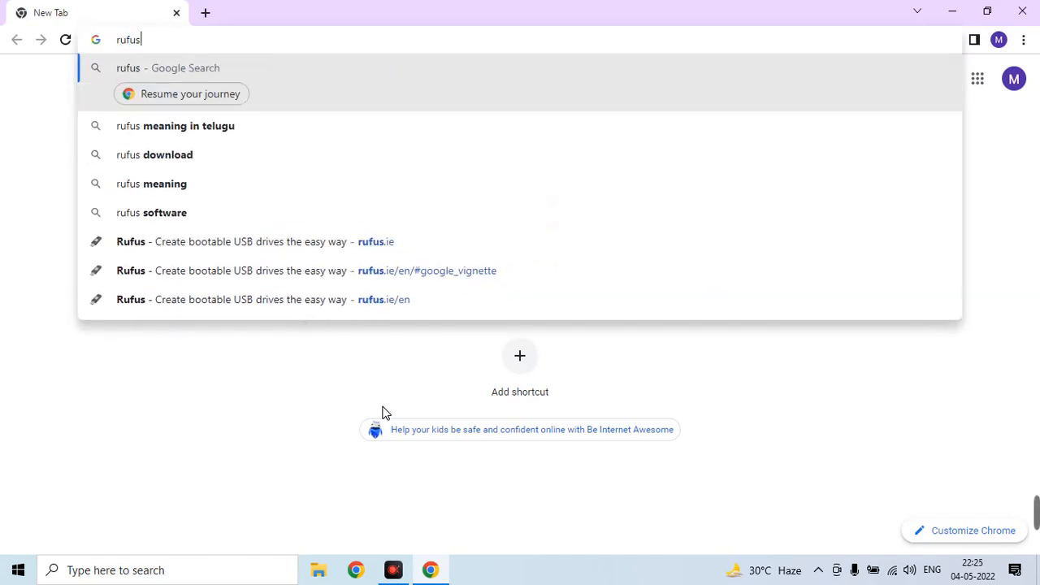
{"action": "type", "text": "."}
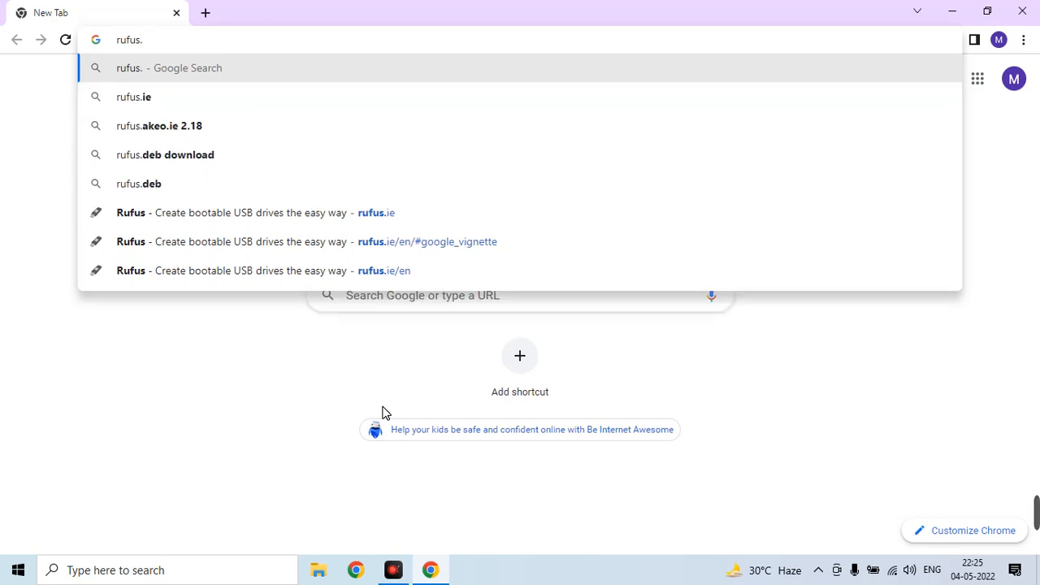
{"action": "type", "text": "ie"}
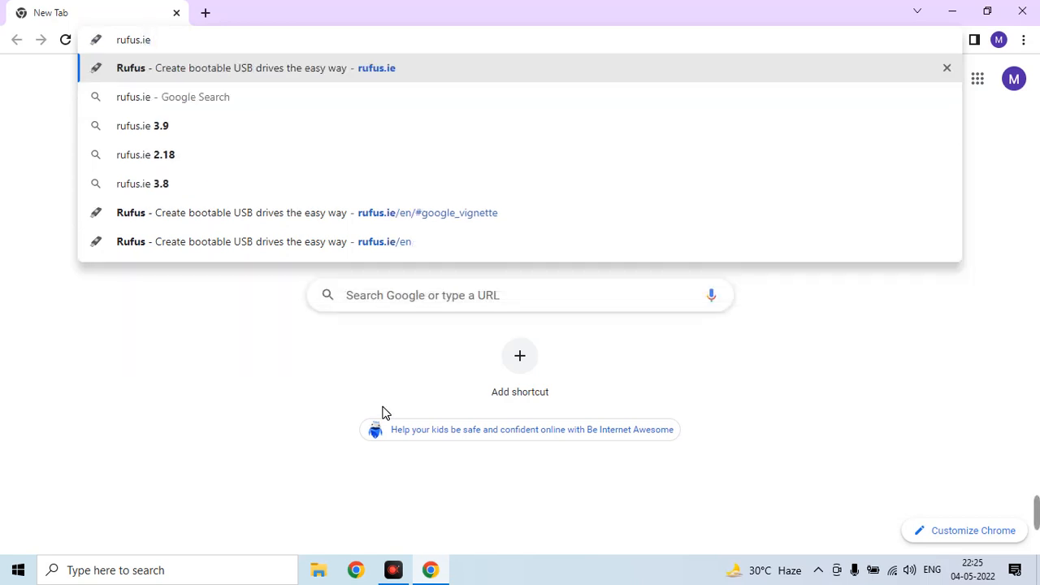
{"action": "key", "text": "Return"}
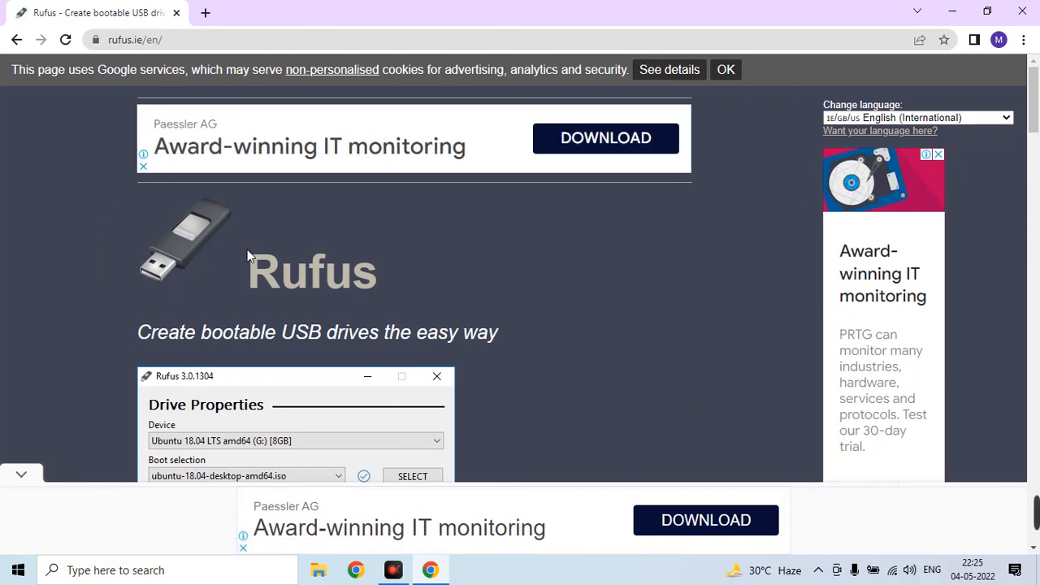
Download the standard Rufus 3.18 release from the page's Download section.
{"action": "scroll", "coordinate": [506, 260], "scroll_direction": "down", "scroll_amount": 1}
{"action": "scroll", "coordinate": [503, 263], "scroll_direction": "down", "scroll_amount": 2}
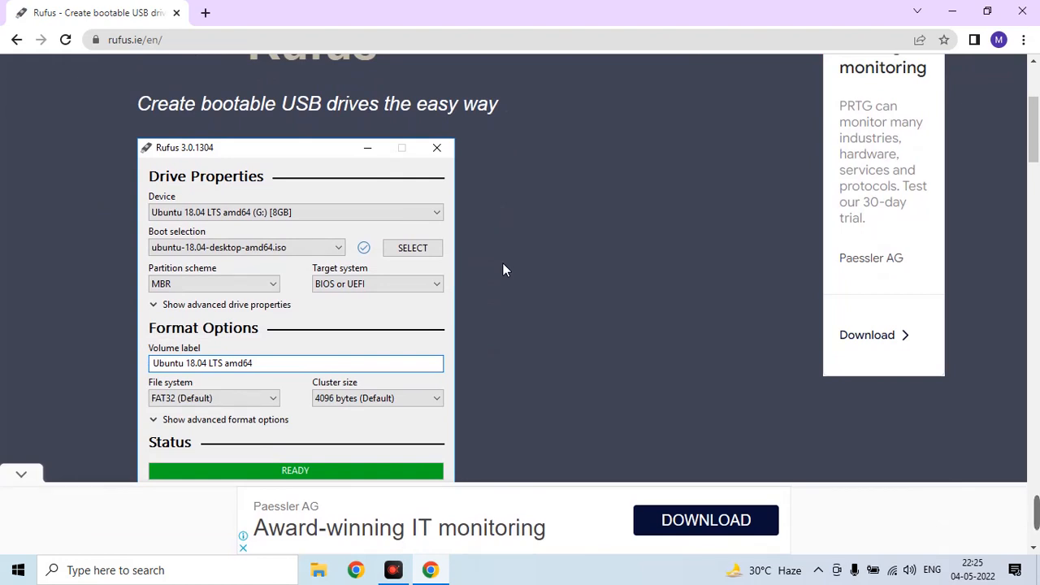
{"action": "scroll", "coordinate": [503, 263], "scroll_direction": "down", "scroll_amount": 2}
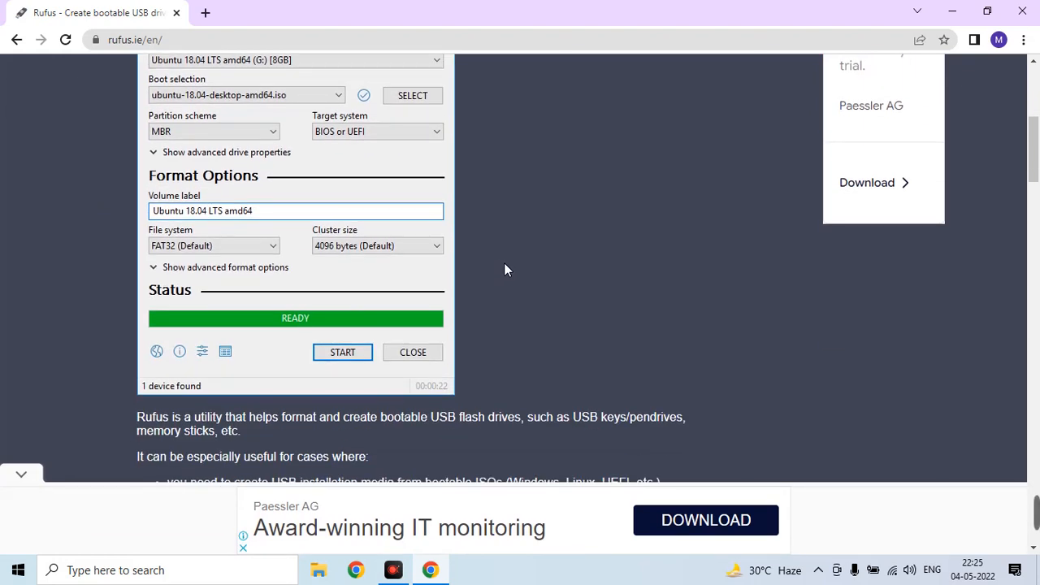
{"action": "scroll", "coordinate": [504, 263], "scroll_direction": "up", "scroll_amount": 2}
{"action": "scroll", "coordinate": [499, 263], "scroll_direction": "down", "scroll_amount": 4}
{"action": "scroll", "coordinate": [411, 276], "scroll_direction": "down", "scroll_amount": 3}
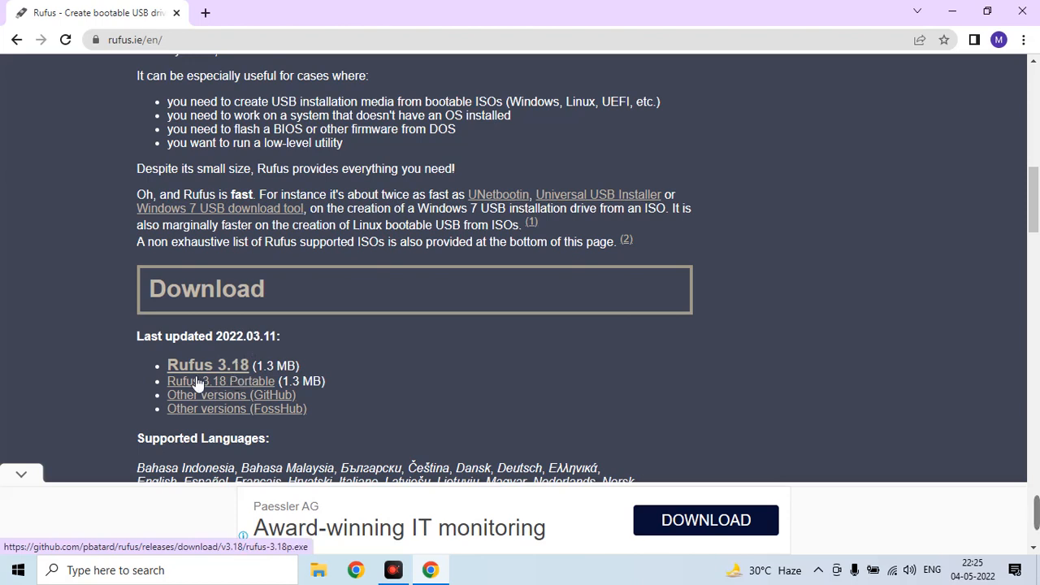
{"action": "left_click", "coordinate": [241, 371]}
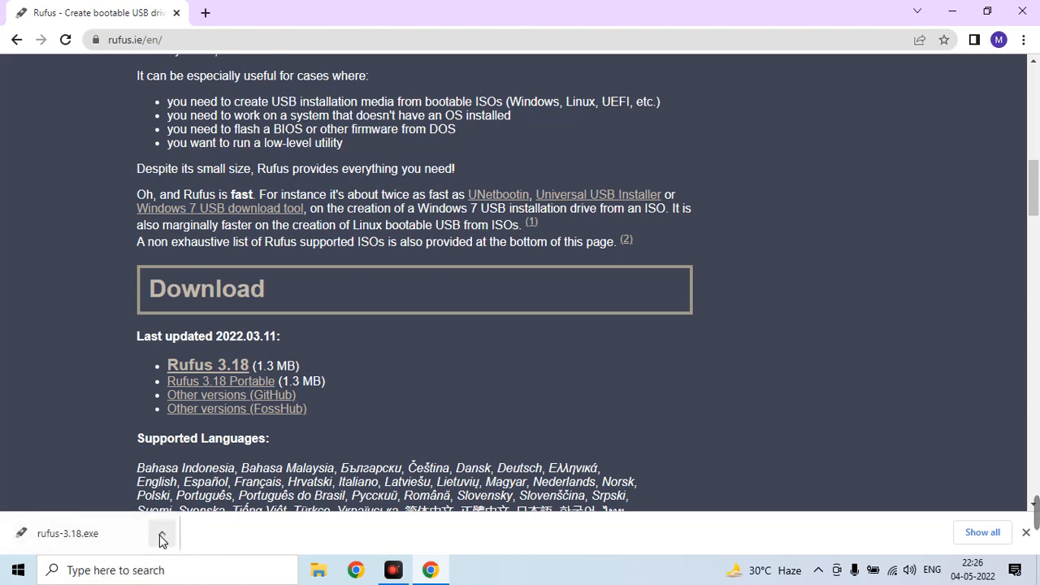
Show the downloaded rufus-3.18 file in its folder and run it.
{"action": "left_click", "coordinate": [162, 535]}
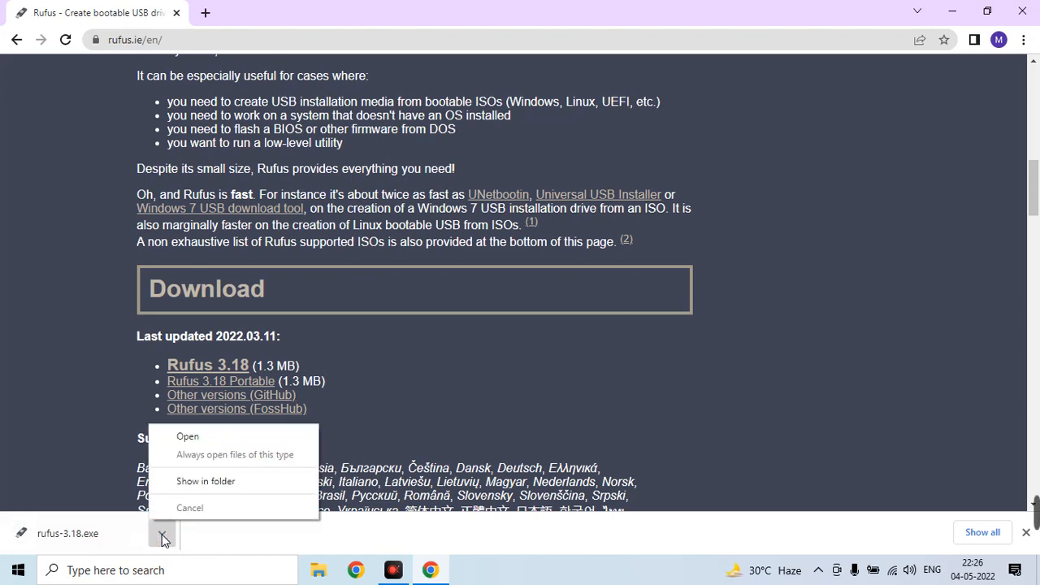
{"action": "left_click", "coordinate": [225, 483]}
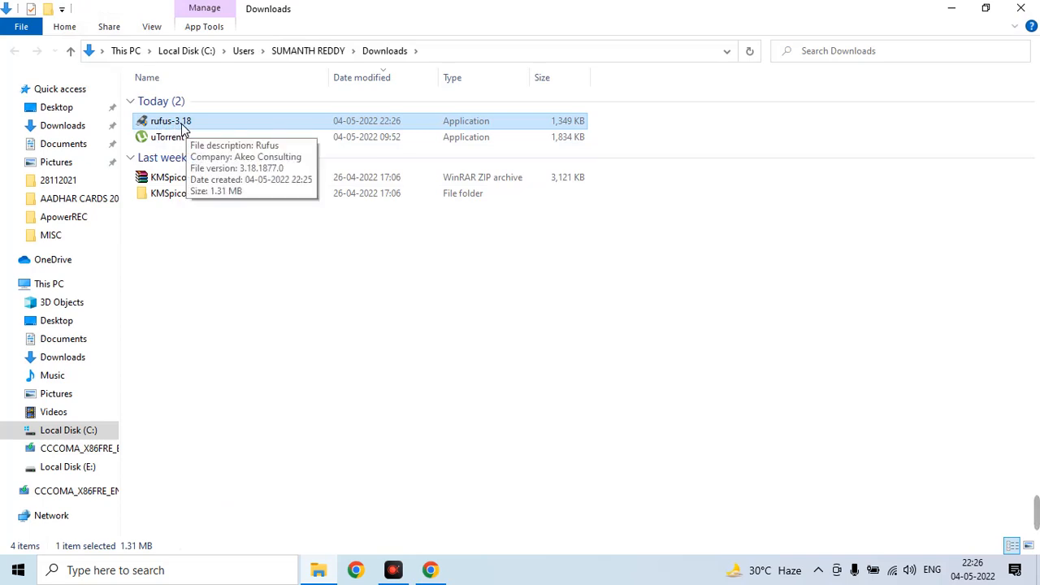
{"action": "double_click", "coordinate": [186, 123]}
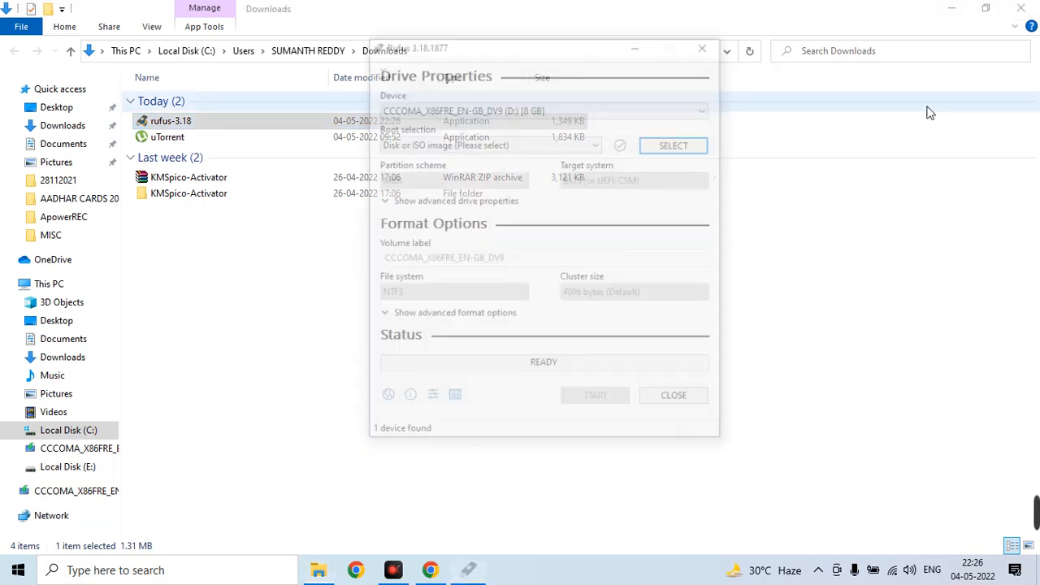
Minimize the File Explorer and Chrome windows and reposition the Rufus window on the desktop.
{"action": "left_click", "coordinate": [950, 11]}
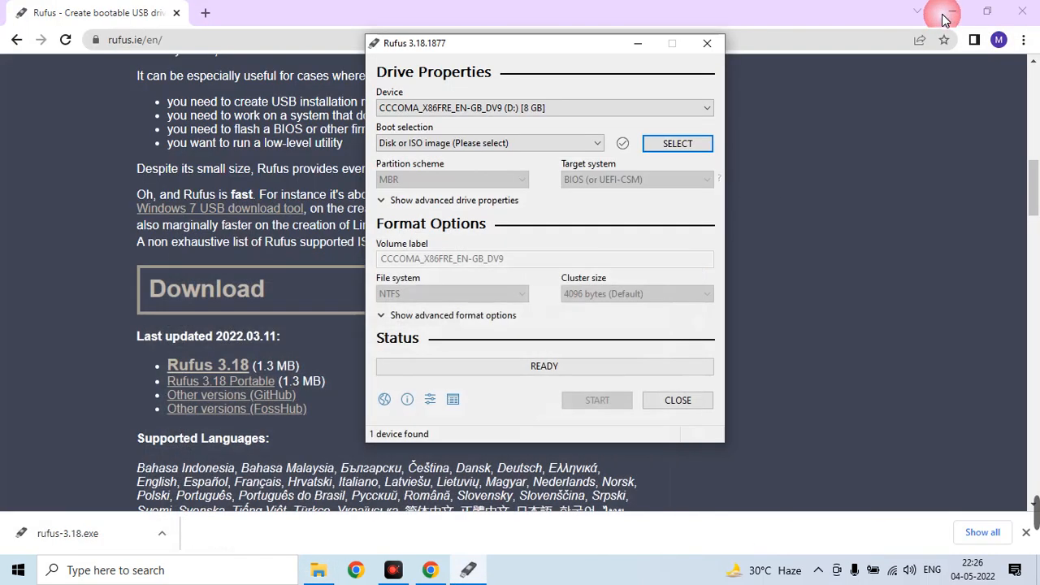
{"action": "left_click", "coordinate": [948, 14]}
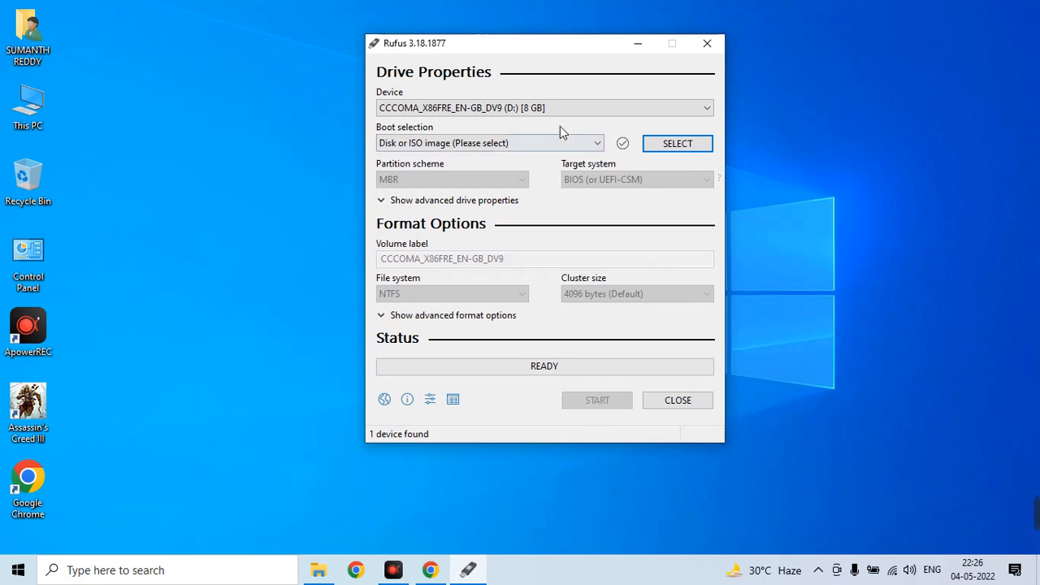
{"action": "left_click_drag", "start_coordinate": [564, 44], "coordinate": [492, 76]}
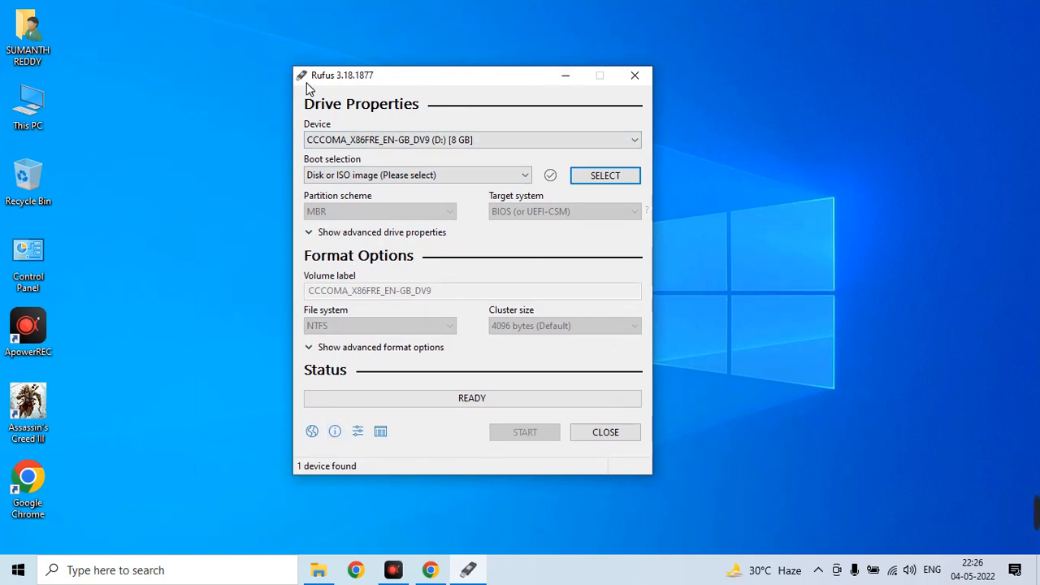
Choose the 8 GB USB drive CCCOMA_X86FRE_EN-GB_DV9 (D:) as the device and Disk or ISO image as the boot selection.
{"action": "left_click", "coordinate": [347, 142]}
{"action": "left_click", "coordinate": [348, 152]}
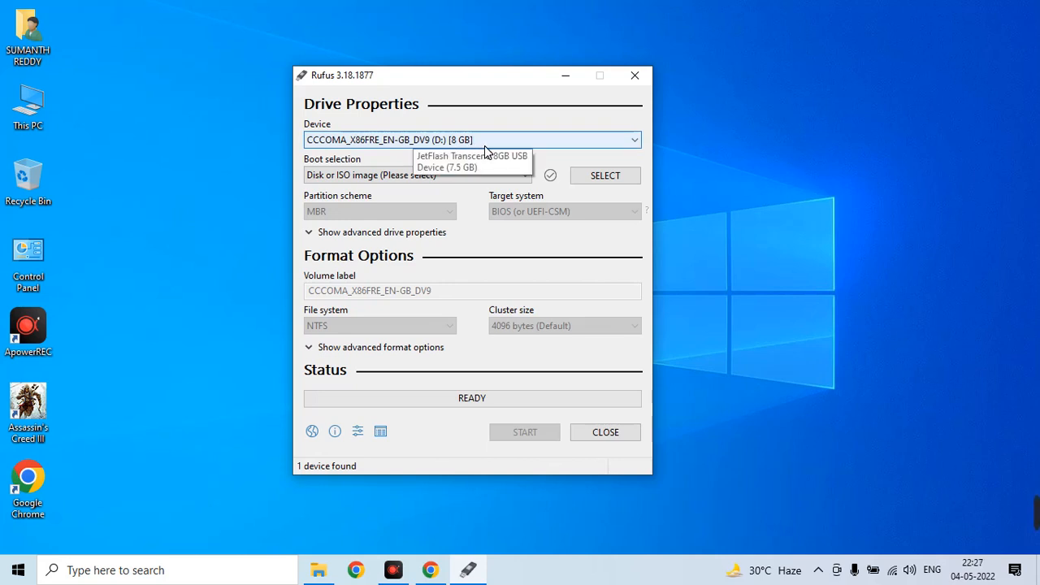
{"action": "left_click", "coordinate": [364, 178]}
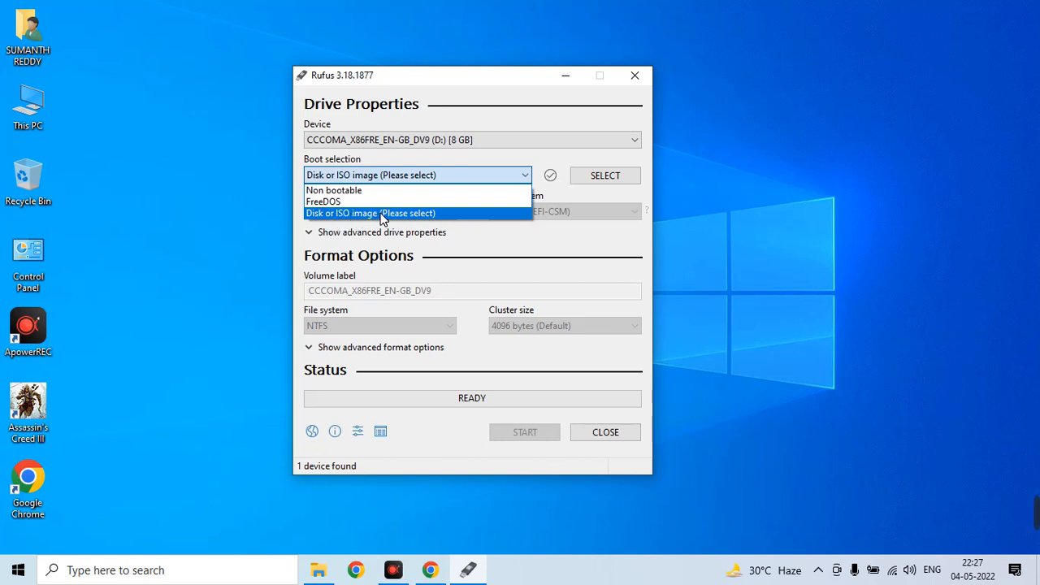
{"action": "left_click", "coordinate": [378, 214]}
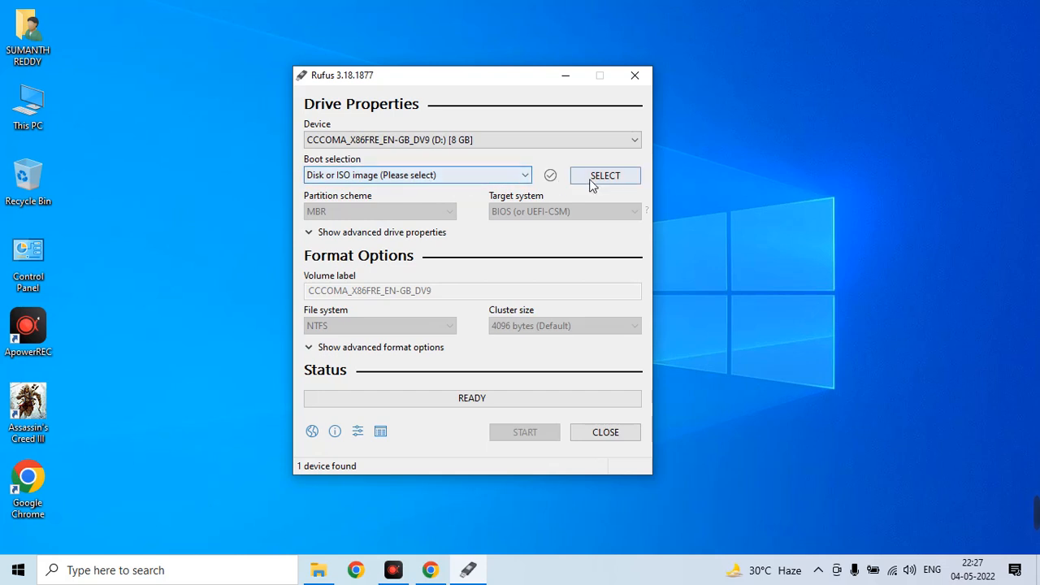
Load the Win10_21H2_EnglishInternational_x32 disc image from the OPERATING SYSTEMS folder on Local Disk (E:).
{"action": "left_click", "coordinate": [601, 174]}
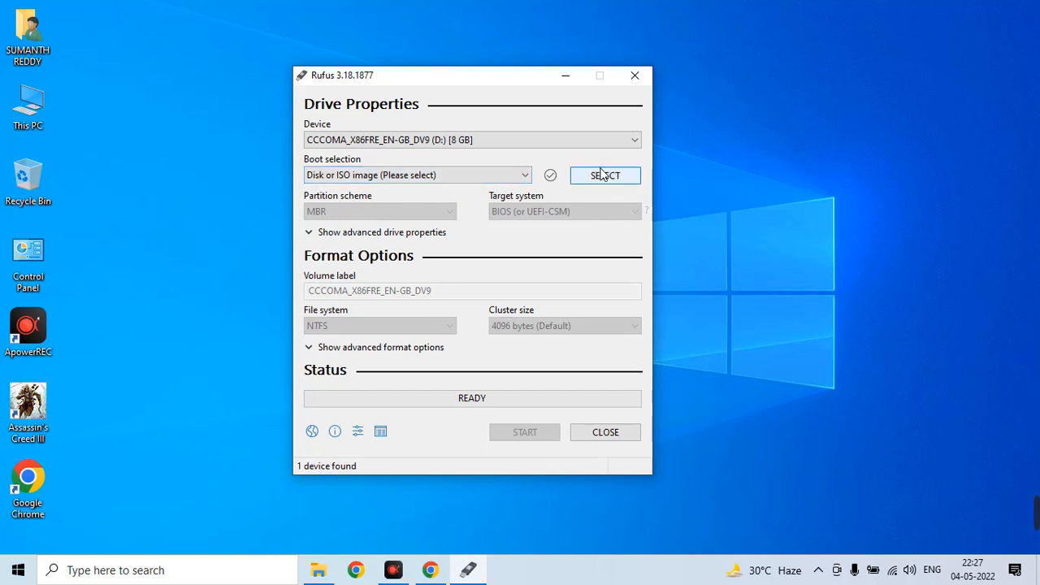
{"action": "left_click", "coordinate": [600, 175]}
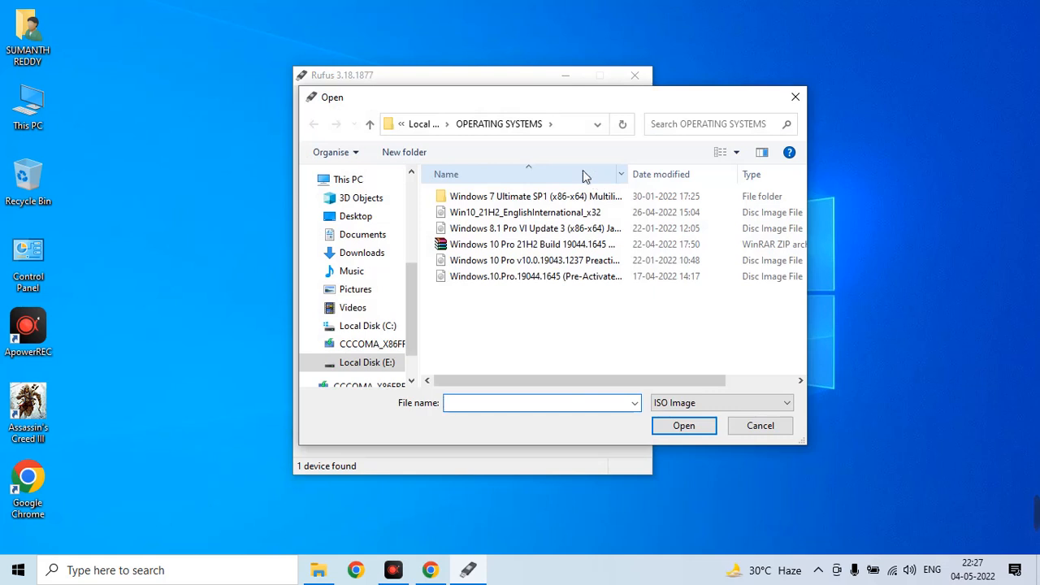
{"action": "left_click_drag", "start_coordinate": [410, 283], "coordinate": [423, 336]}
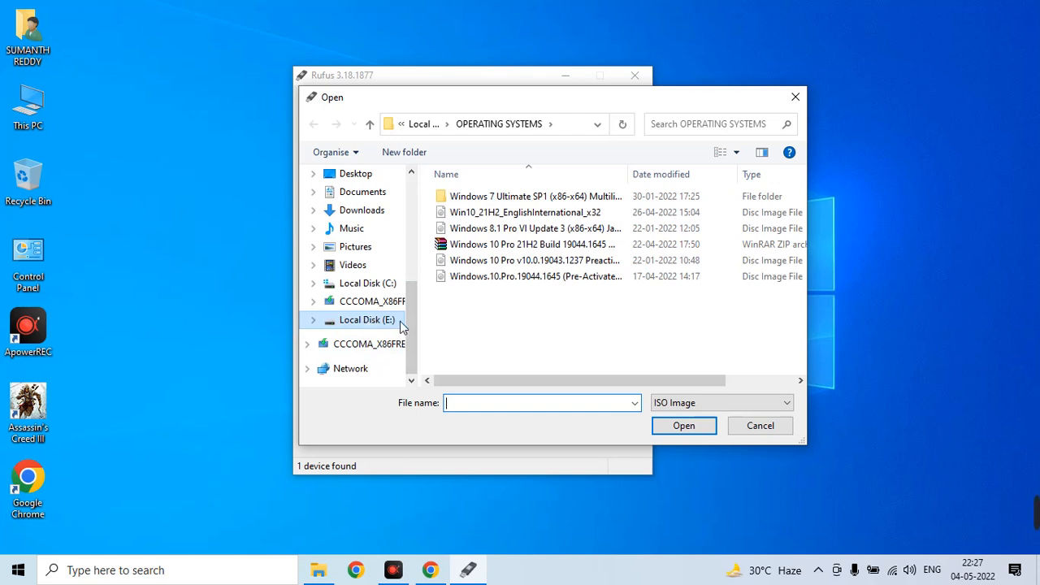
{"action": "left_click_drag", "start_coordinate": [409, 320], "coordinate": [410, 191]}
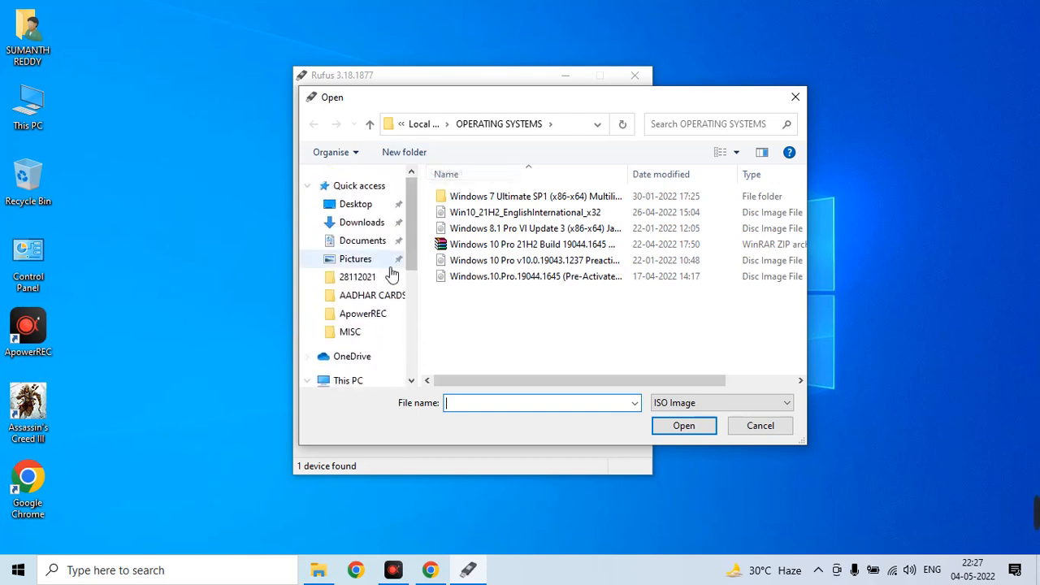
{"action": "left_click_drag", "start_coordinate": [408, 232], "coordinate": [408, 331]}
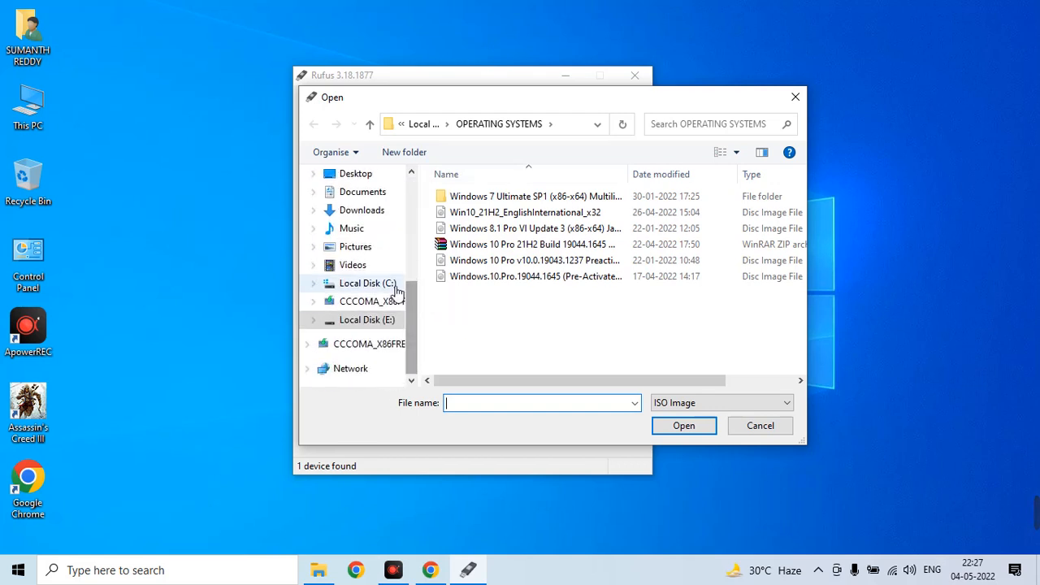
{"action": "left_click", "coordinate": [380, 321]}
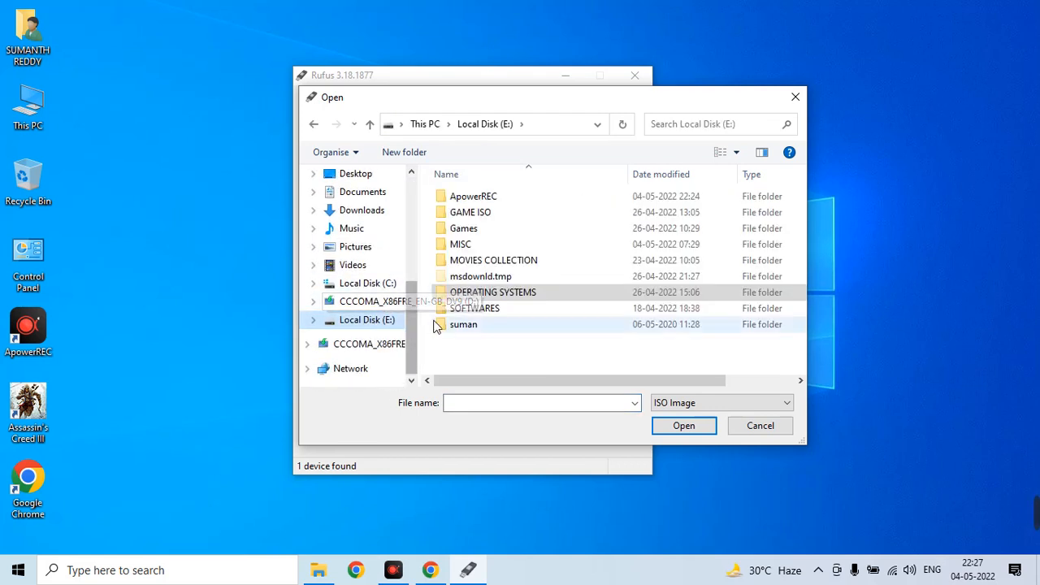
{"action": "double_click", "coordinate": [476, 299]}
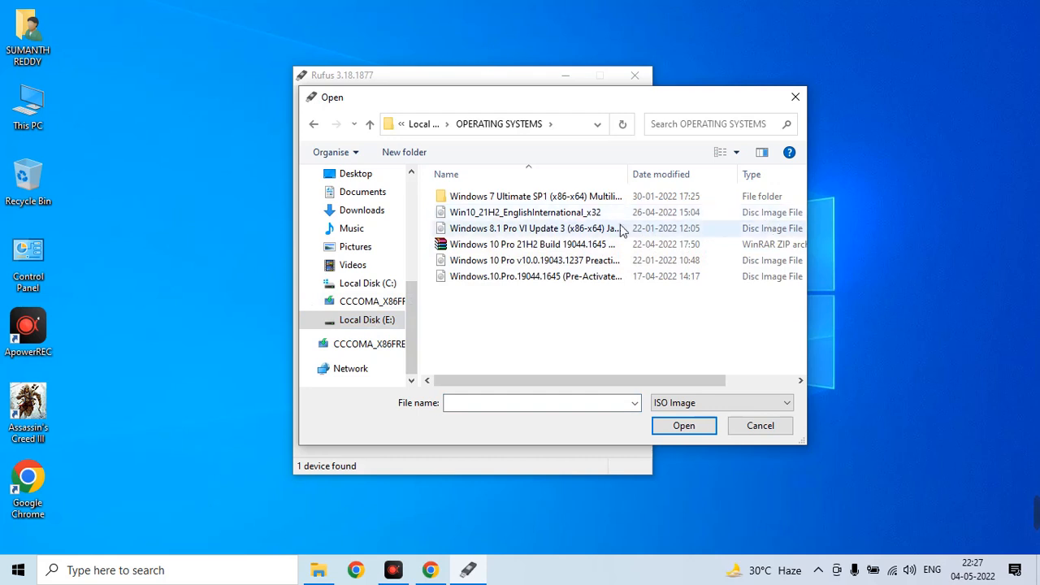
{"action": "double_click", "coordinate": [550, 213]}
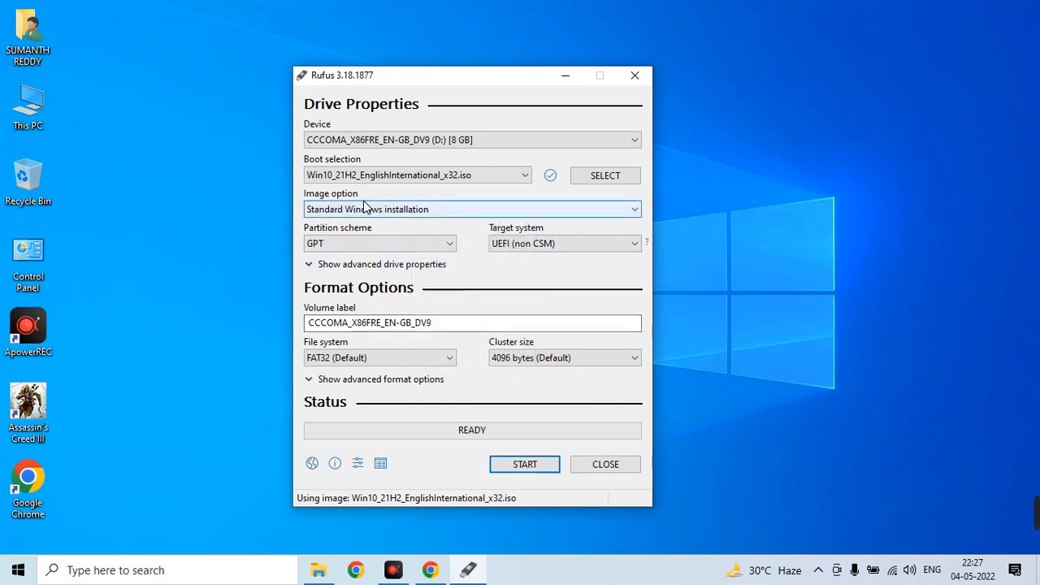
Switch the partition scheme to MBR and back to GPT to compare the matching target systems.
{"action": "left_click", "coordinate": [372, 248]}
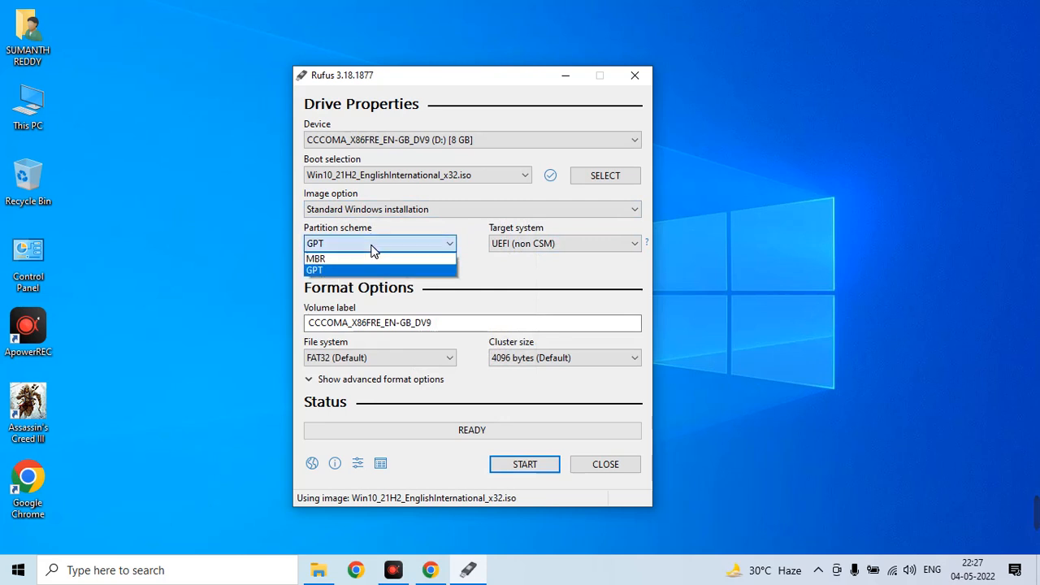
{"action": "left_click", "coordinate": [328, 260]}
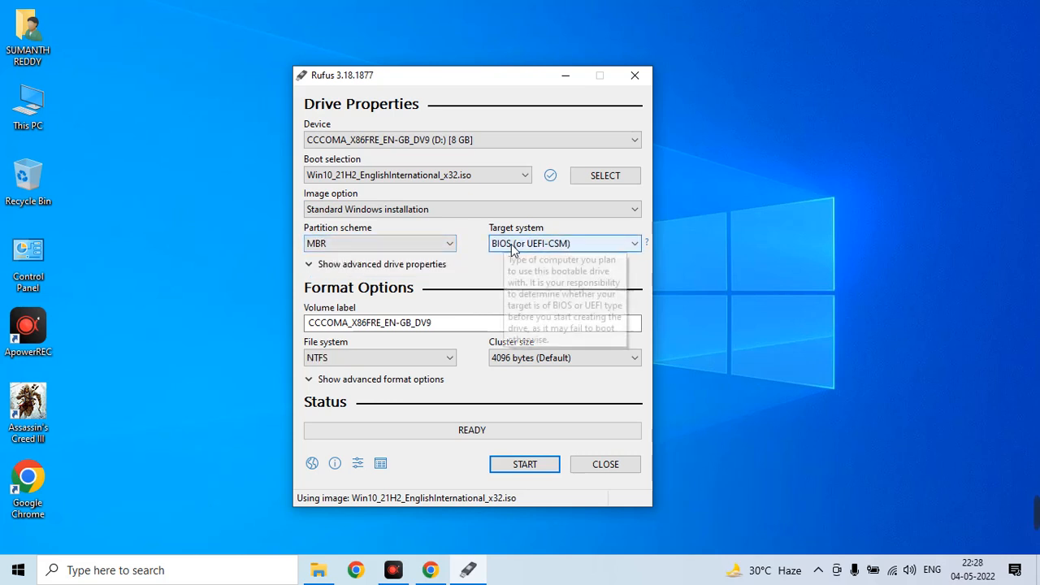
{"action": "left_click", "coordinate": [357, 243]}
{"action": "left_click", "coordinate": [331, 268]}
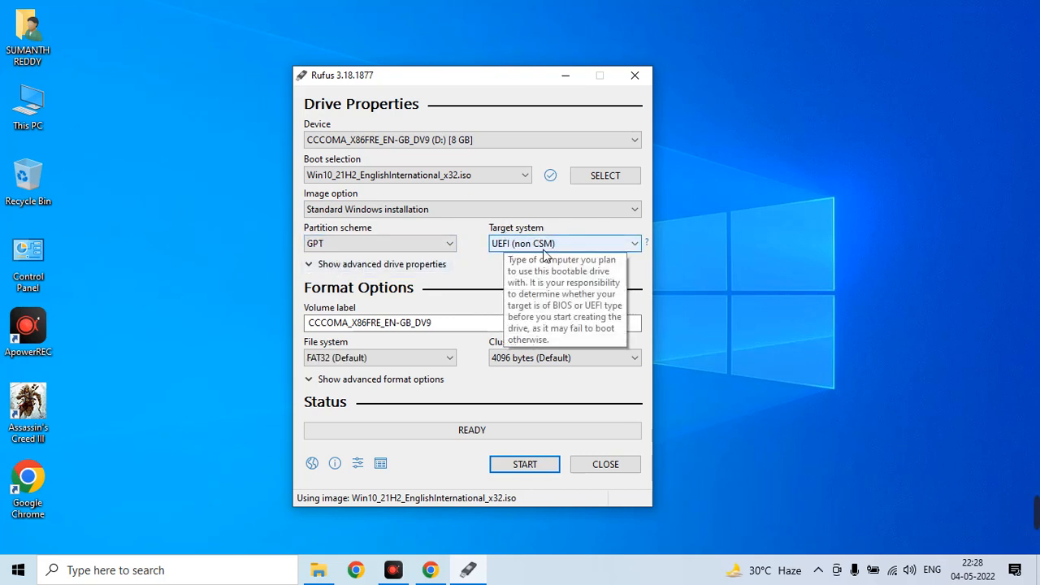
Set the partition scheme to MBR for a BIOS (or UEFI-CSM) target system.
{"action": "left_click", "coordinate": [382, 245]}
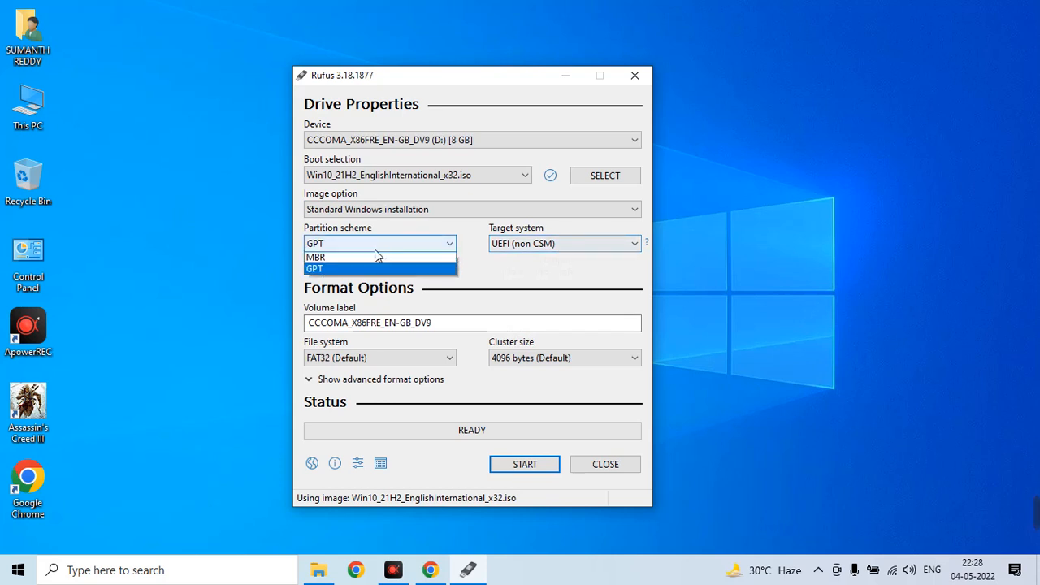
{"action": "left_click", "coordinate": [363, 255]}
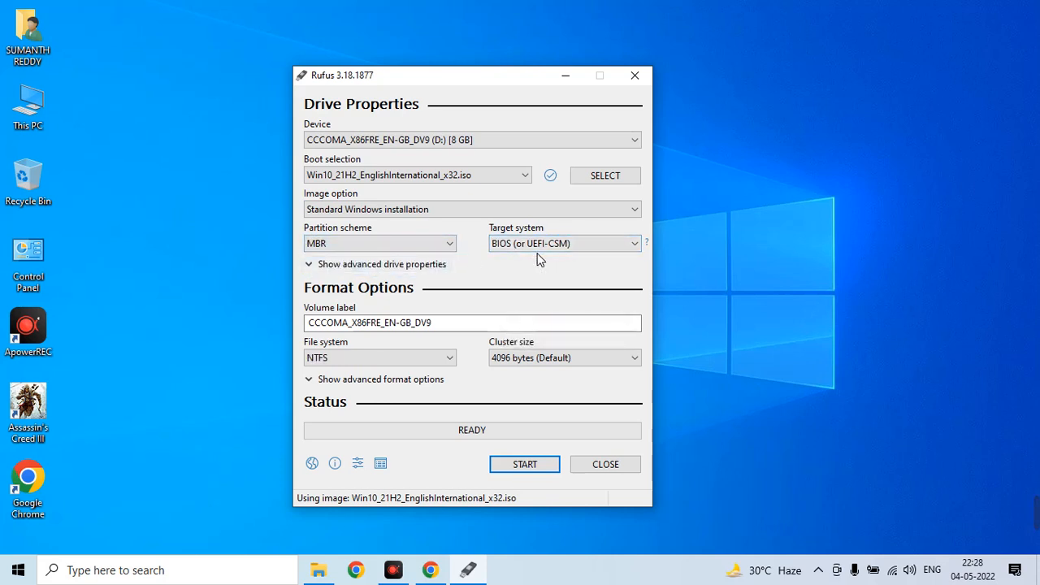
{"action": "left_click", "coordinate": [398, 251]}
{"action": "left_click", "coordinate": [383, 259]}
Replace the volume label with MAPSTEC TELUGU.
{"action": "left_click_drag", "start_coordinate": [445, 325], "coordinate": [314, 331]}
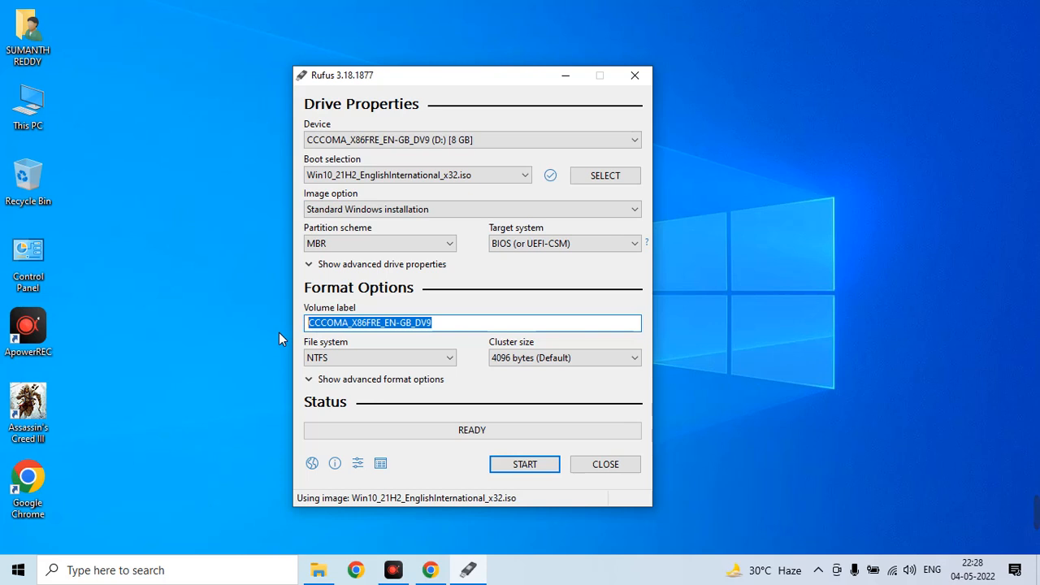
{"action": "type", "text": "ma"}
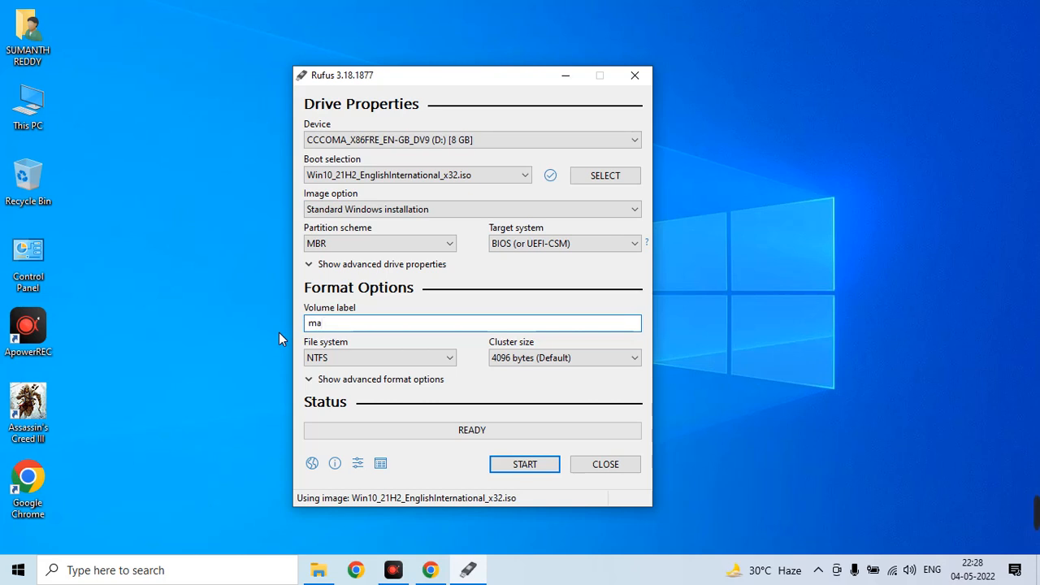
{"action": "key", "text": "BackSpace"}
{"action": "key", "text": "BackSpace"}
{"action": "type", "text": "MAPSTEC TELUGU"}
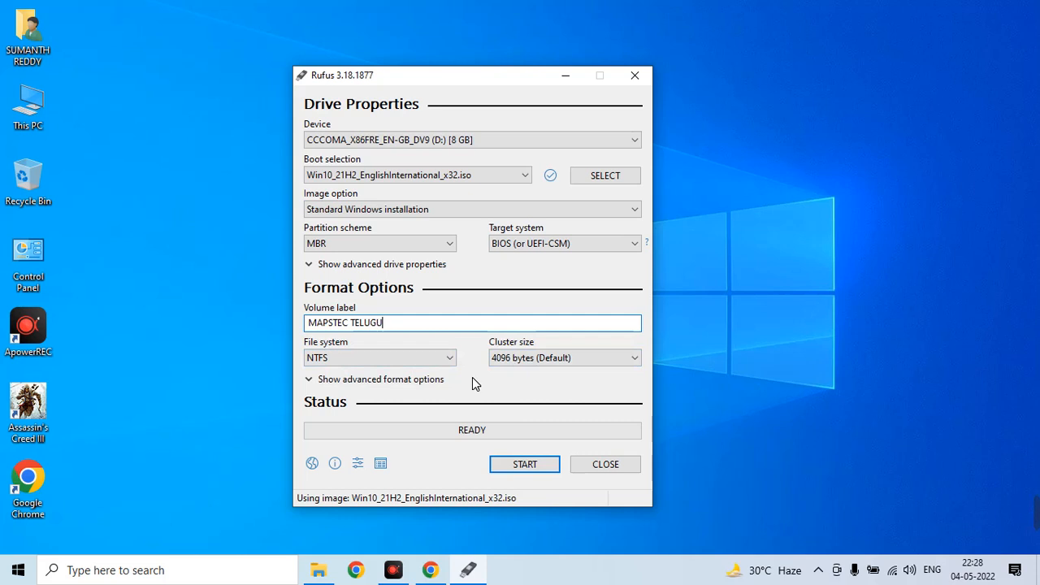
Start writing the Windows 10 image to the 8 GB USB drive (D:), accepting that all its data is erased.
{"action": "left_click", "coordinate": [522, 466]}
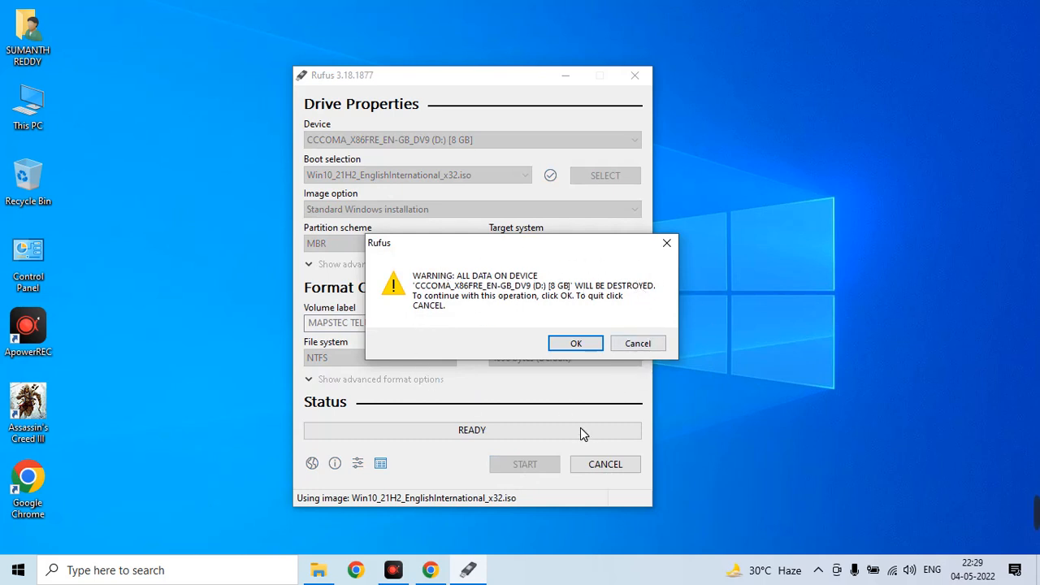
{"action": "left_click", "coordinate": [574, 344]}
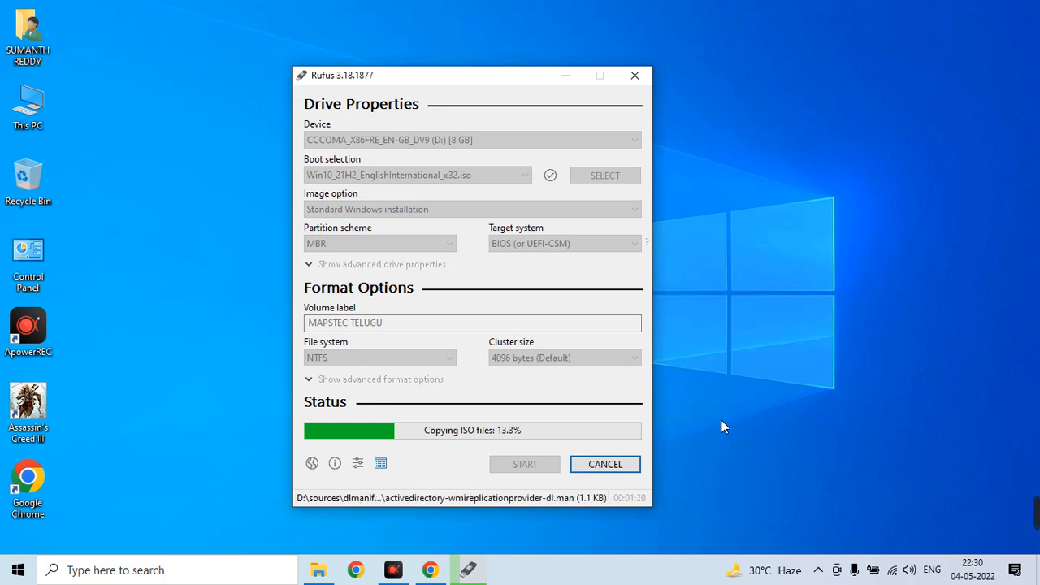
{"action": "mouse_move", "coordinate": [967, 494]}
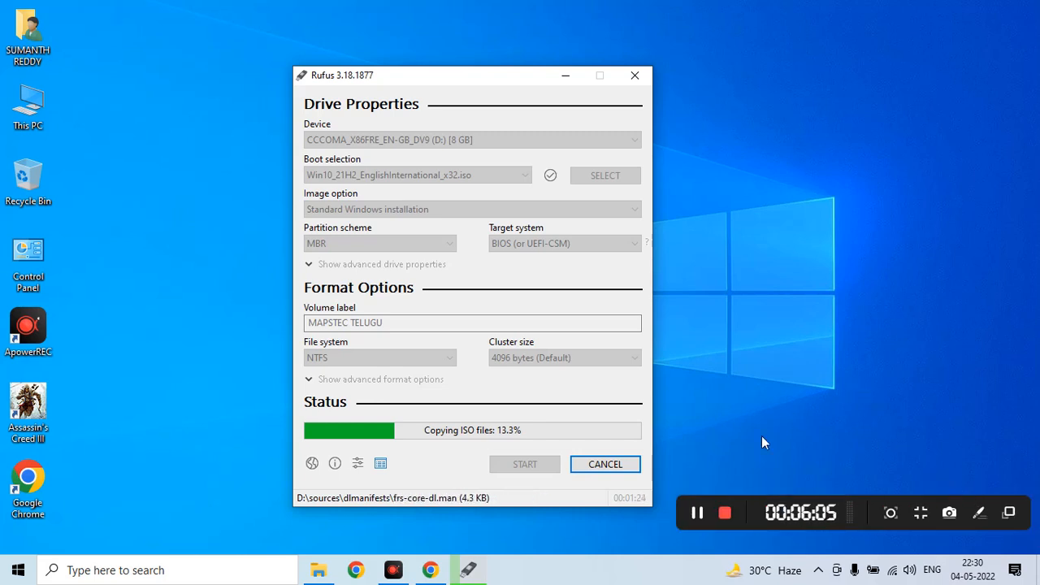
{"action": "left_click", "coordinate": [697, 513]}
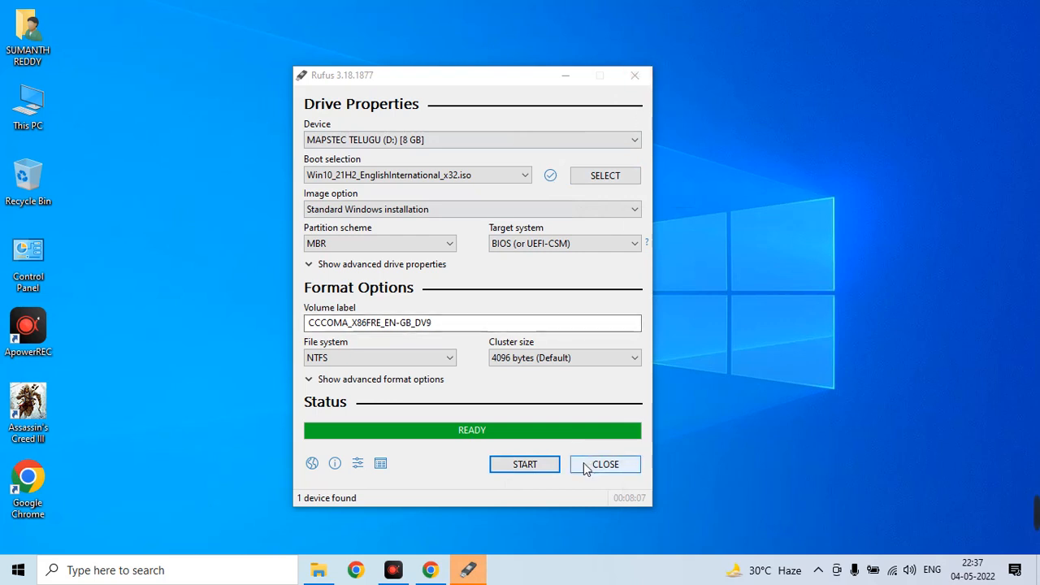
Close Rufus and examine the setup files on the MAPSTEC TELUGU (D:) drive in File Explorer, closing the window when done.
{"action": "left_click", "coordinate": [636, 77]}
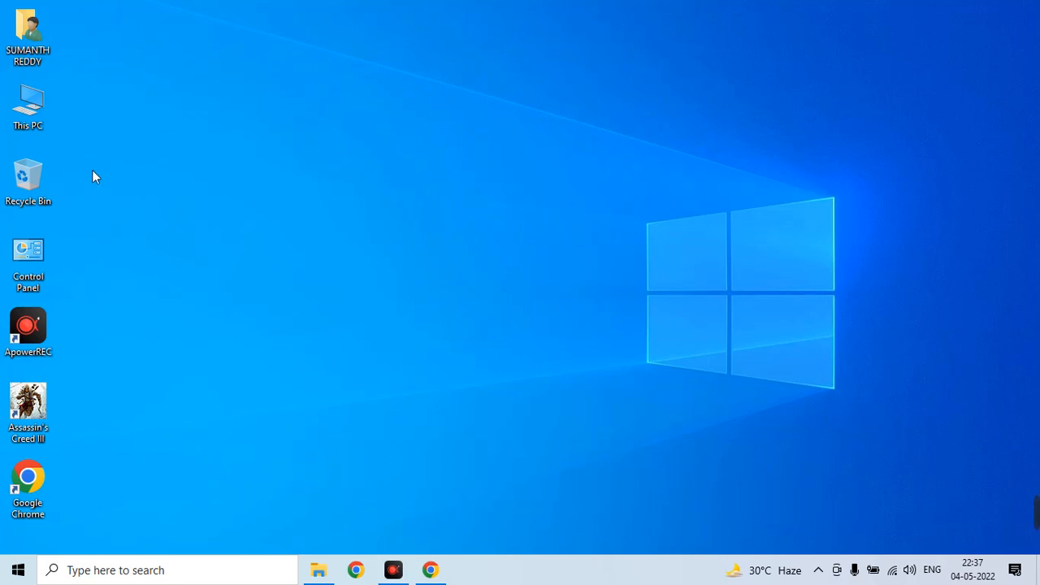
{"action": "double_click", "coordinate": [30, 116]}
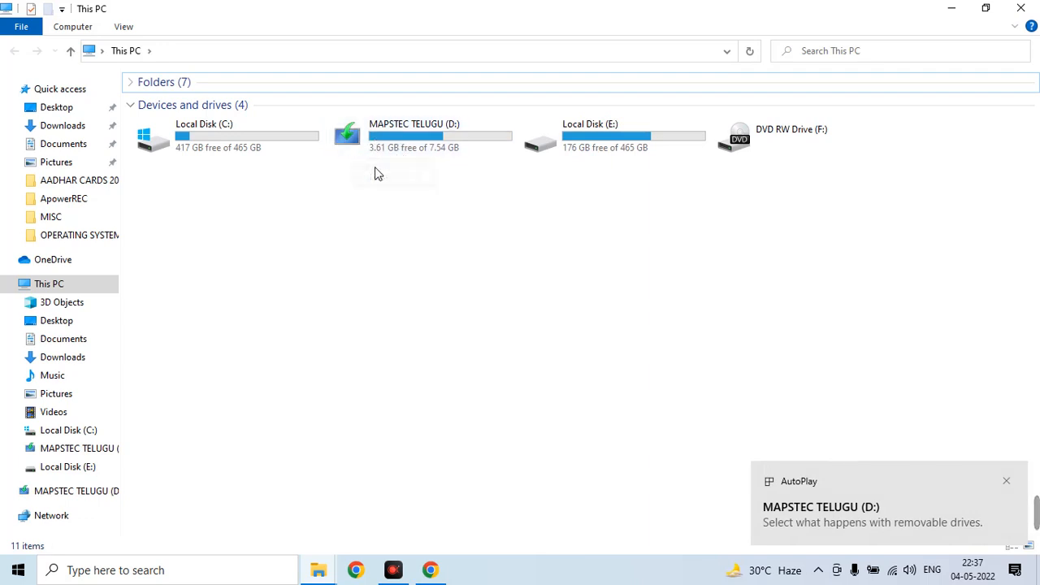
{"action": "double_click", "coordinate": [395, 144]}
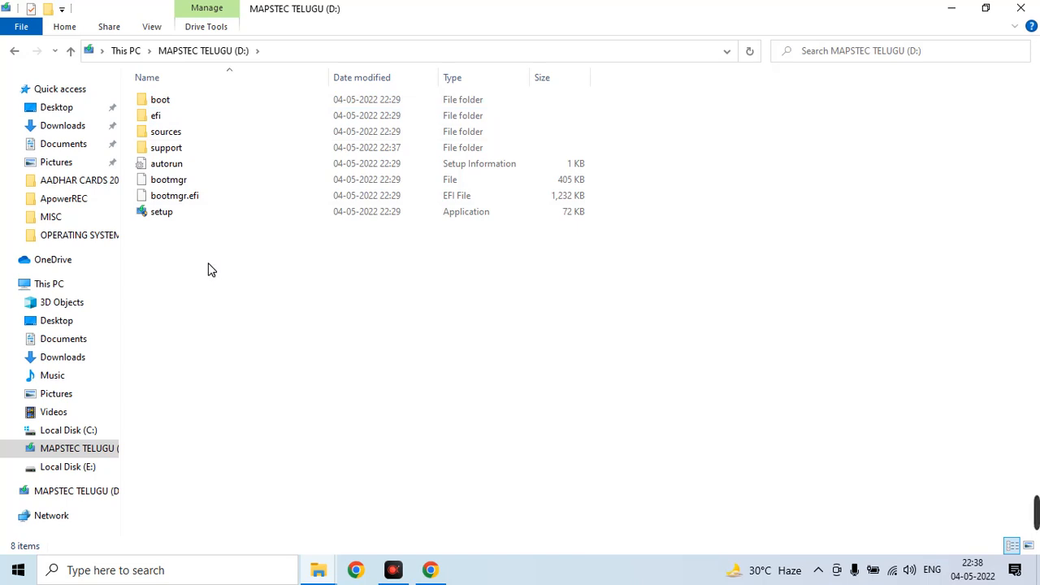
{"action": "left_click", "coordinate": [1021, 8]}
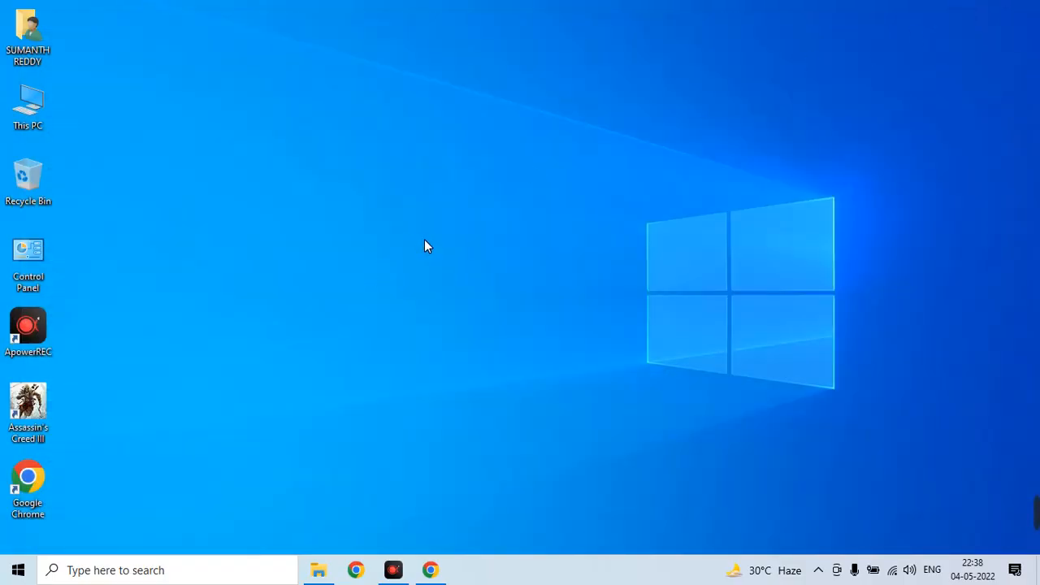